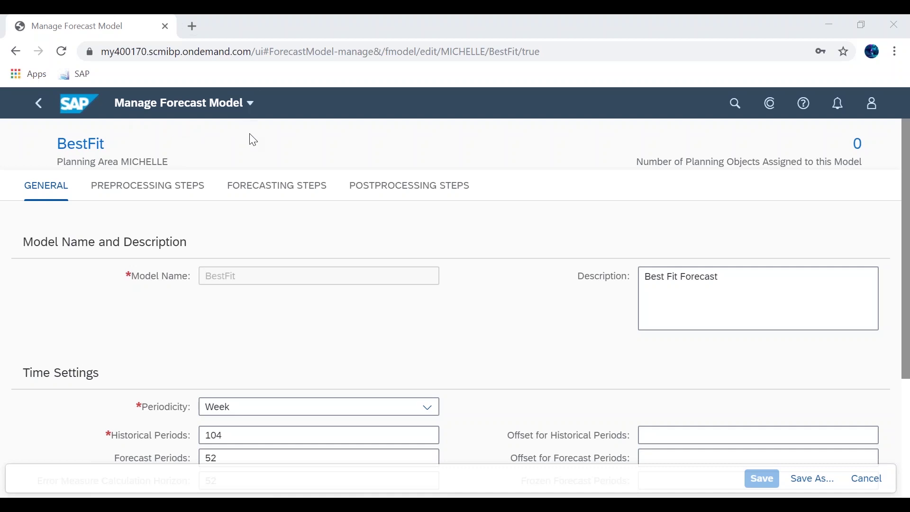
- Check the weekly time settings (104 historical, 52 forecast, 52 error horizon periods), then go to Preprocessing Steps
{"action": "scroll", "coordinate": [433, 400], "scroll_direction": "down", "scroll_amount": 3}
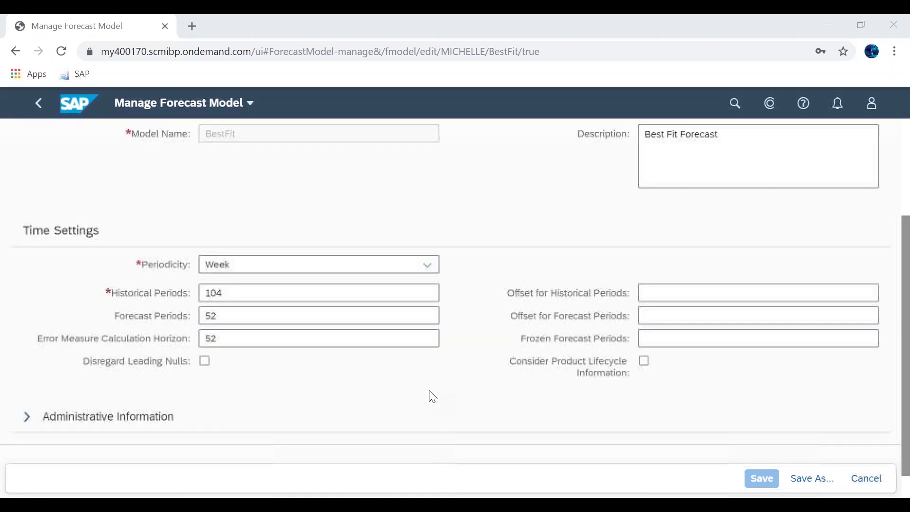
{"action": "left_click", "coordinate": [349, 338]}
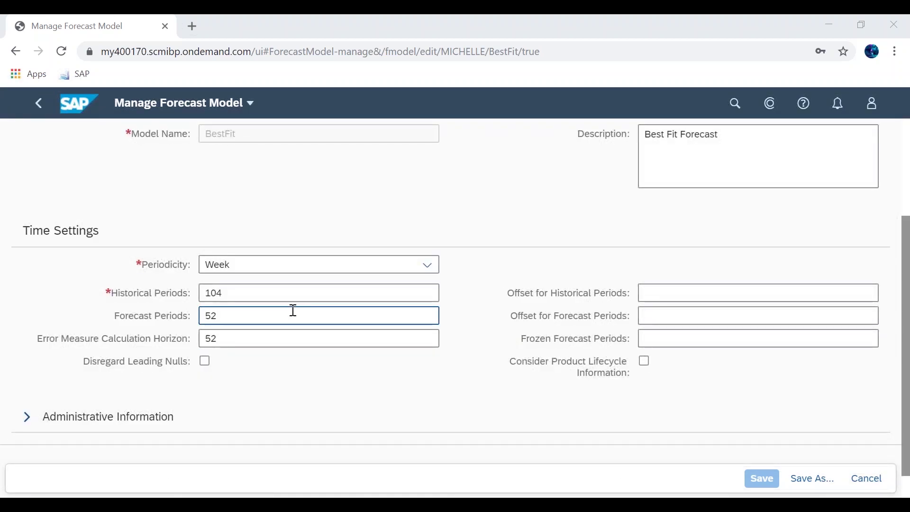
{"action": "left_click", "coordinate": [239, 291]}
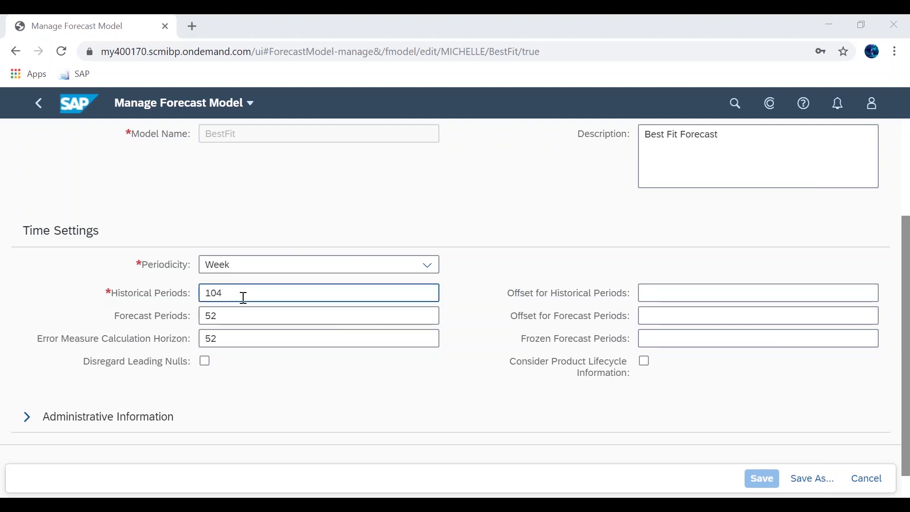
{"action": "left_click", "coordinate": [243, 311]}
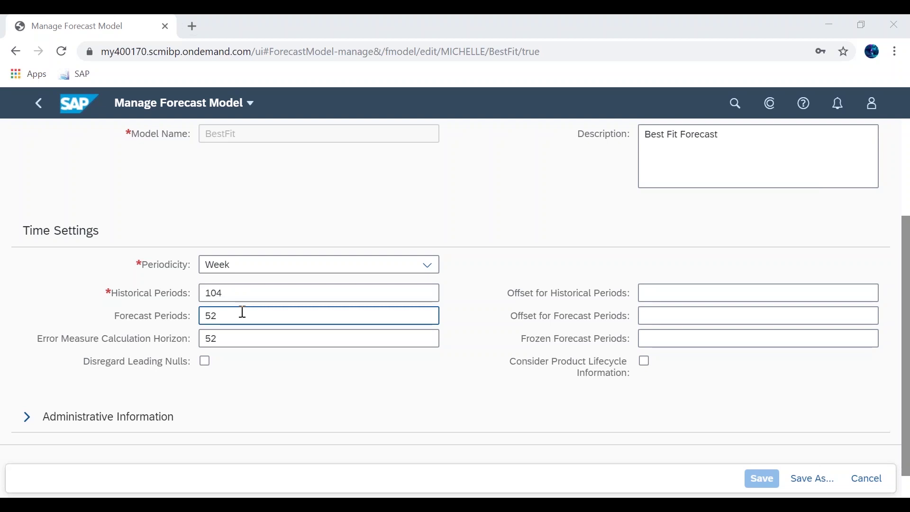
{"action": "left_click", "coordinate": [236, 343]}
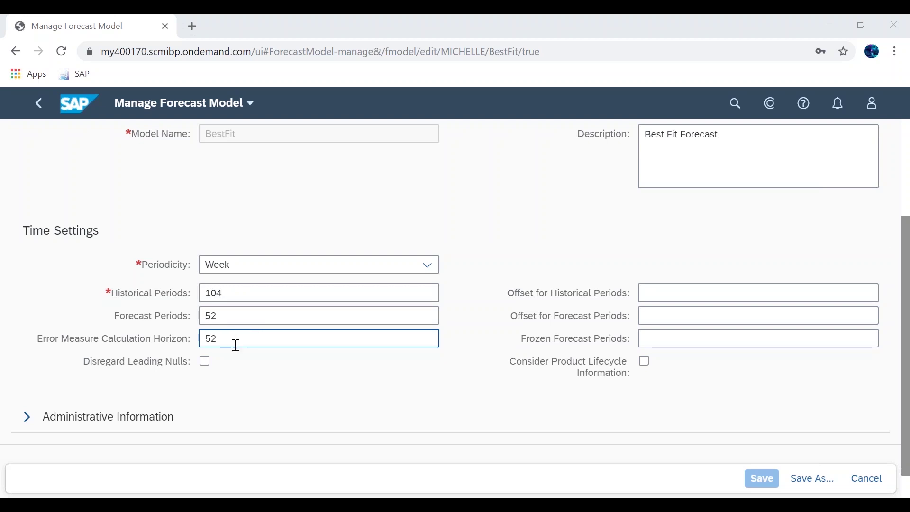
{"action": "scroll", "coordinate": [236, 345], "scroll_direction": "up", "scroll_amount": 5}
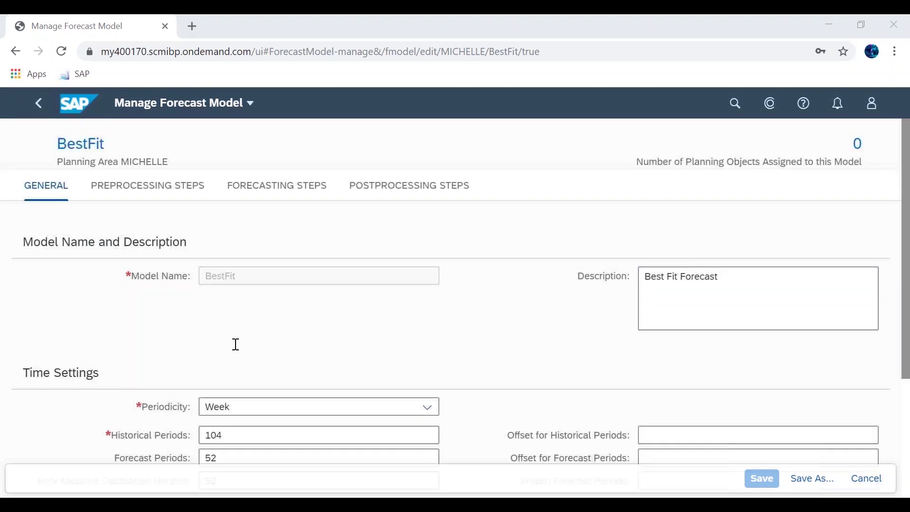
{"action": "left_click", "coordinate": [187, 194]}
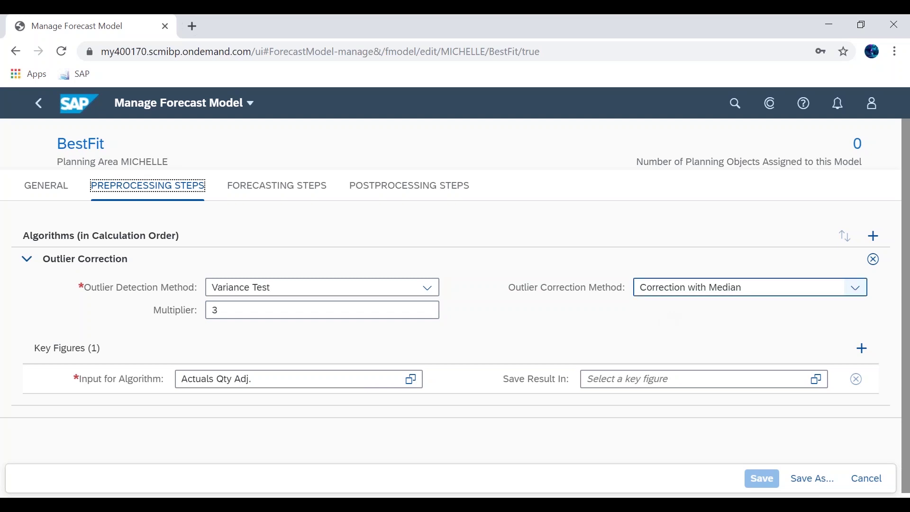
- Review Automated Exponential Smoothing (1), (2) and (3) and their interim ex-post target key figures
{"action": "left_click", "coordinate": [315, 194]}
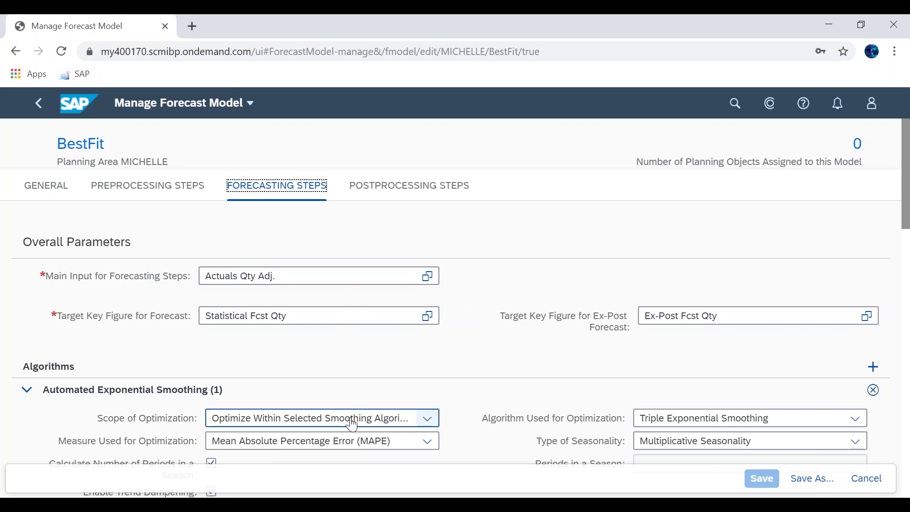
{"action": "scroll", "coordinate": [517, 360], "scroll_direction": "down", "scroll_amount": 1}
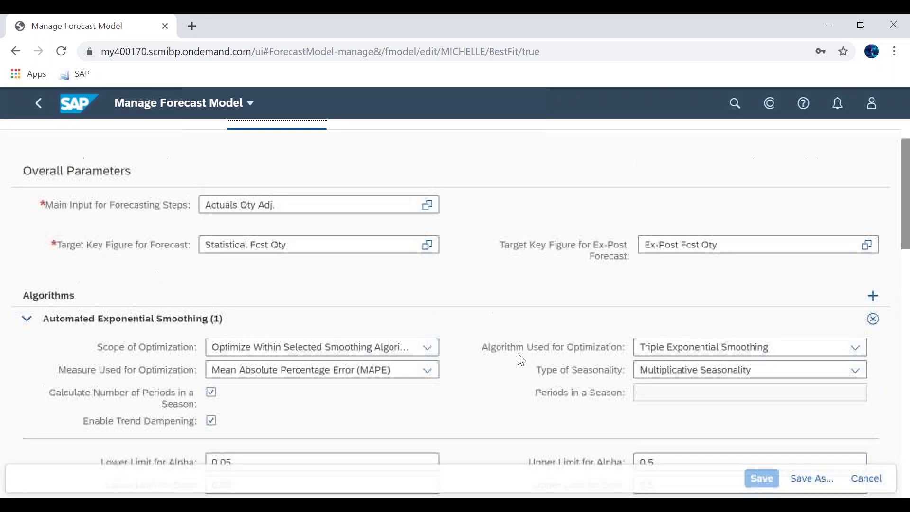
{"action": "scroll", "coordinate": [646, 347], "scroll_direction": "down", "scroll_amount": 5}
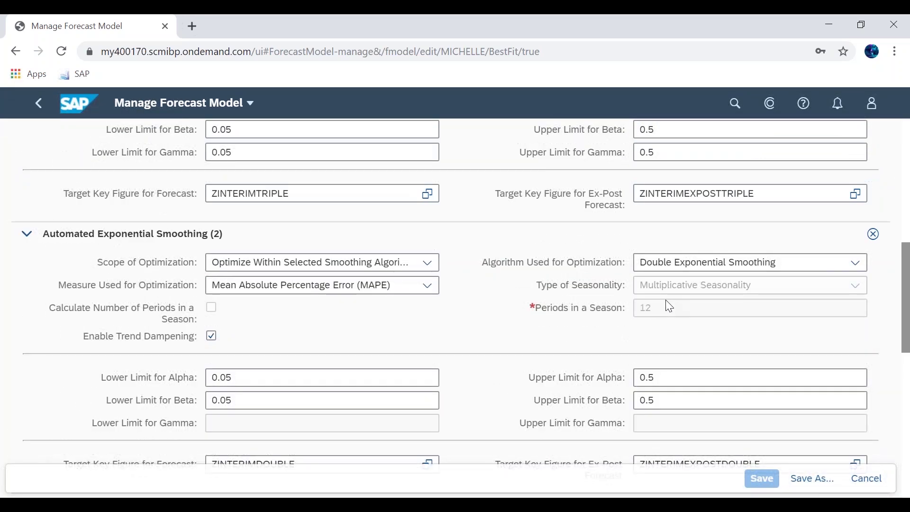
{"action": "scroll", "coordinate": [669, 306], "scroll_direction": "down", "scroll_amount": 3}
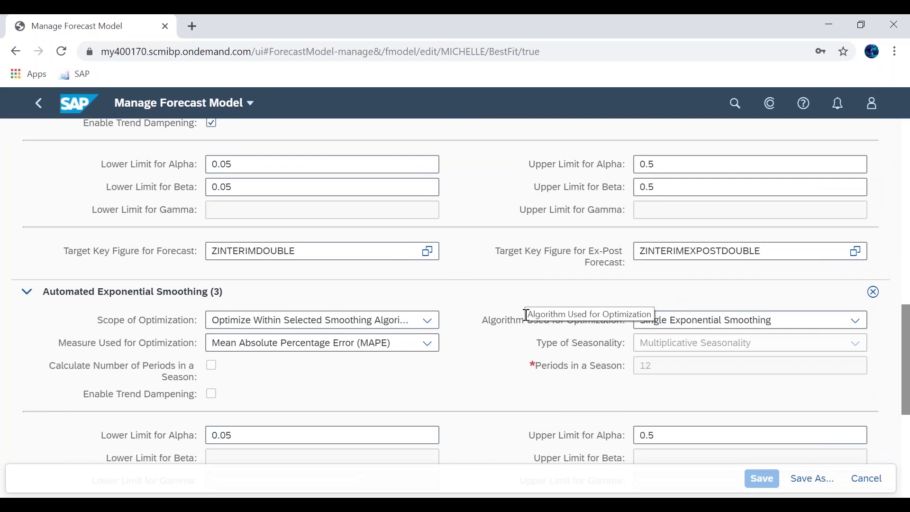
{"action": "left_click", "coordinate": [752, 250]}
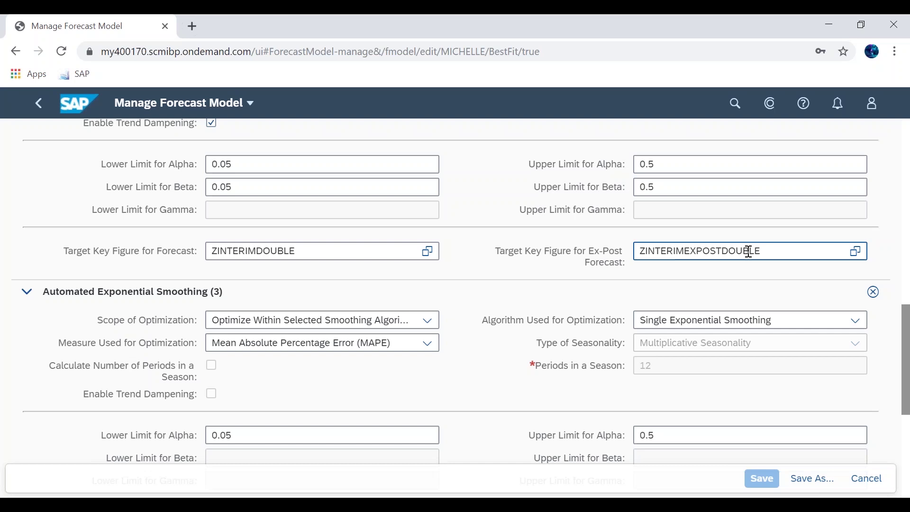
{"action": "scroll", "coordinate": [542, 203], "scroll_direction": "up", "scroll_amount": 1}
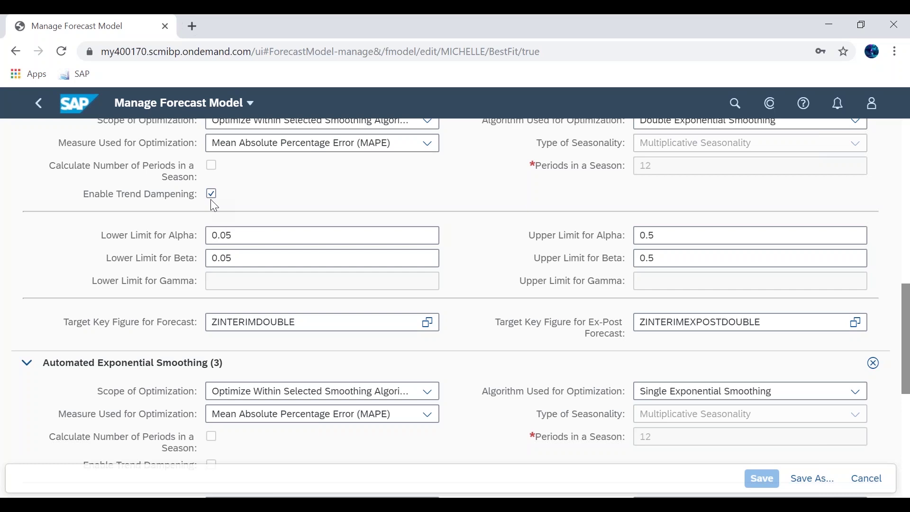
{"action": "scroll", "coordinate": [210, 204], "scroll_direction": "down", "scroll_amount": 8}
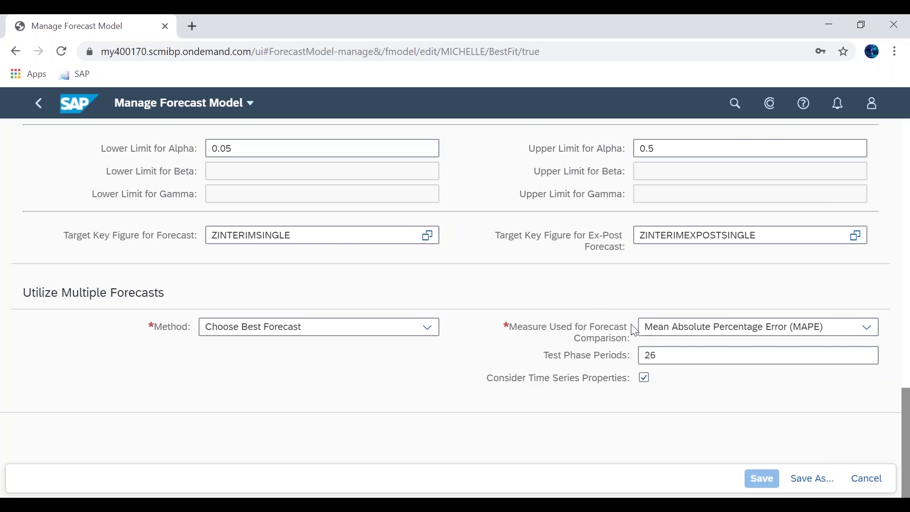
- Show the postprocessing error measures writing MAPE to Model Fit Error: MAPE, then switch to Excel
{"action": "scroll", "coordinate": [635, 330], "scroll_direction": "up", "scroll_amount": 10}
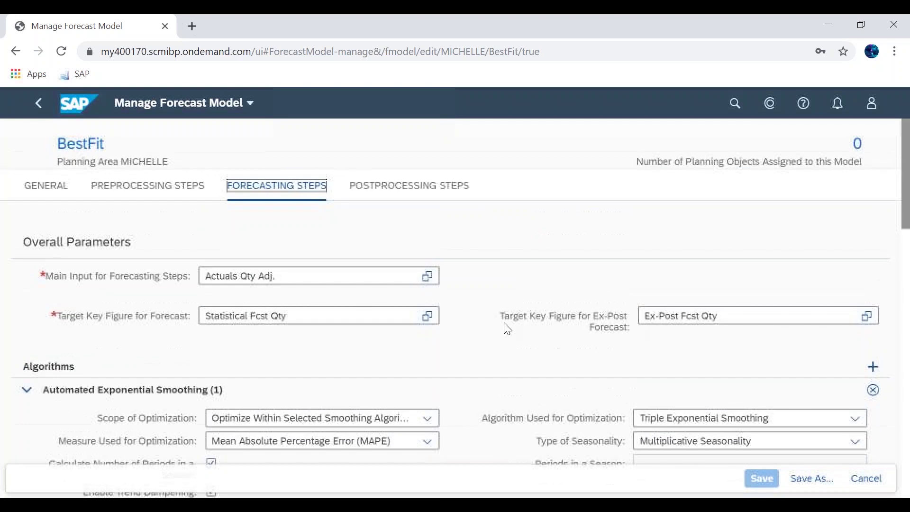
{"action": "left_click", "coordinate": [372, 187]}
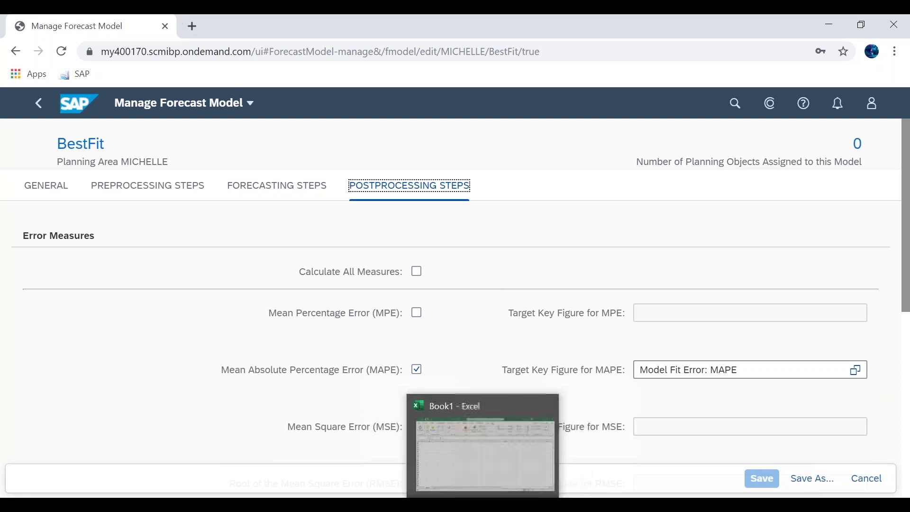
{"action": "left_click", "coordinate": [482, 507]}
- Start a one-time statistical forecasting run with Location ID added to the aggregation level
{"action": "left_click", "coordinate": [681, 72]}
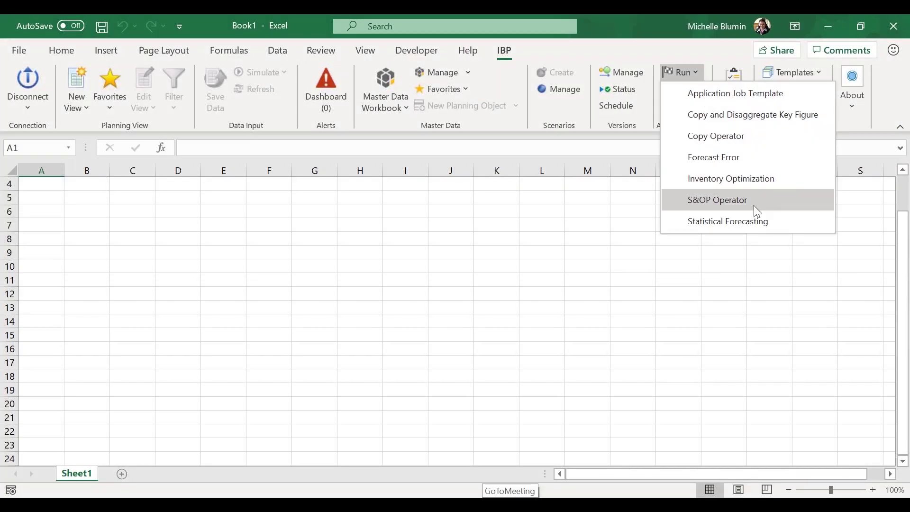
{"action": "left_click", "coordinate": [757, 223]}
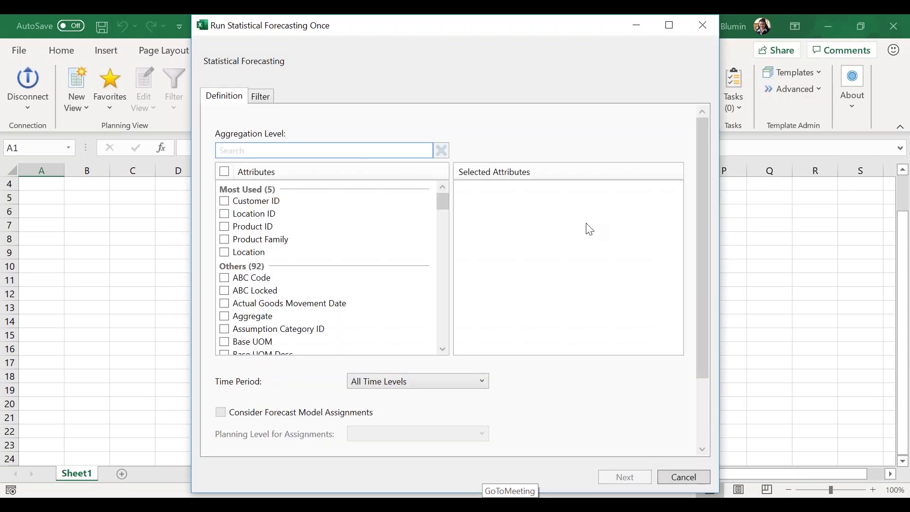
{"action": "left_click", "coordinate": [227, 216]}
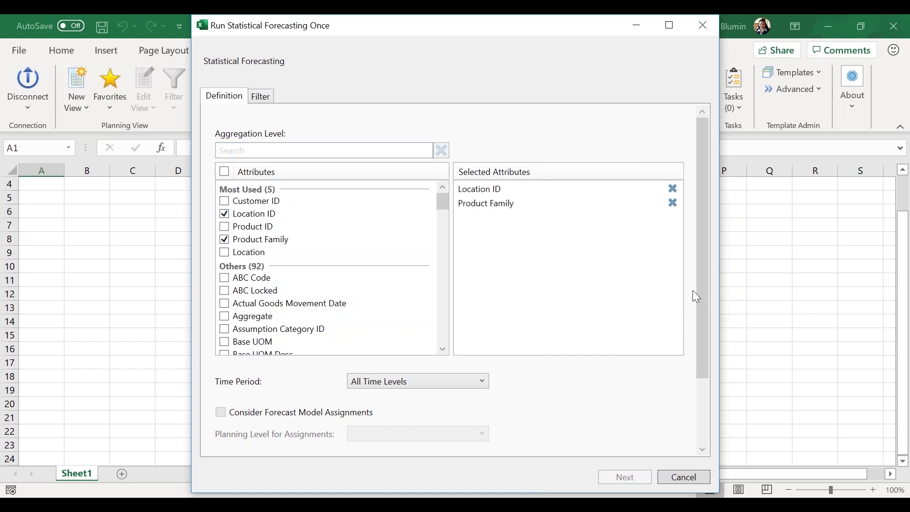
{"action": "left_click_drag", "start_coordinate": [703, 290], "coordinate": [693, 372]}
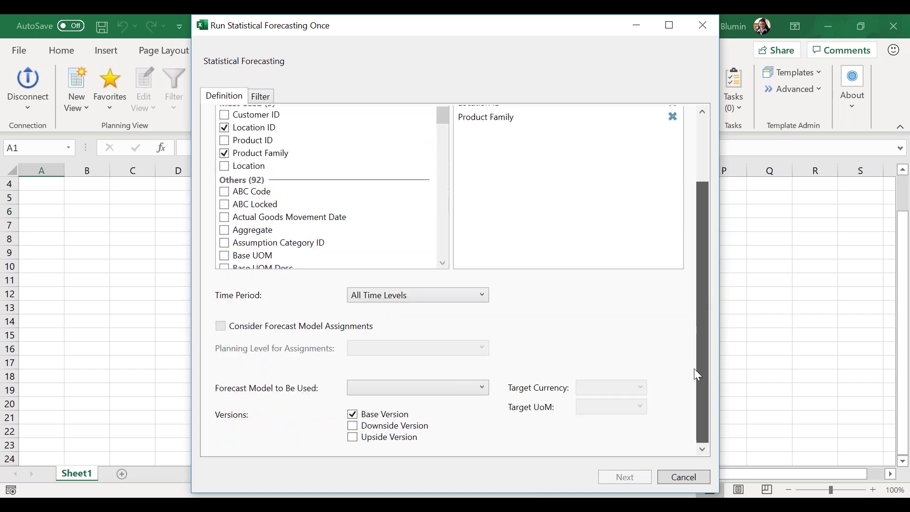
- Run it at Week level with the BestFit forecast model and target unit EA
{"action": "left_click", "coordinate": [460, 295]}
{"action": "left_click", "coordinate": [429, 352]}
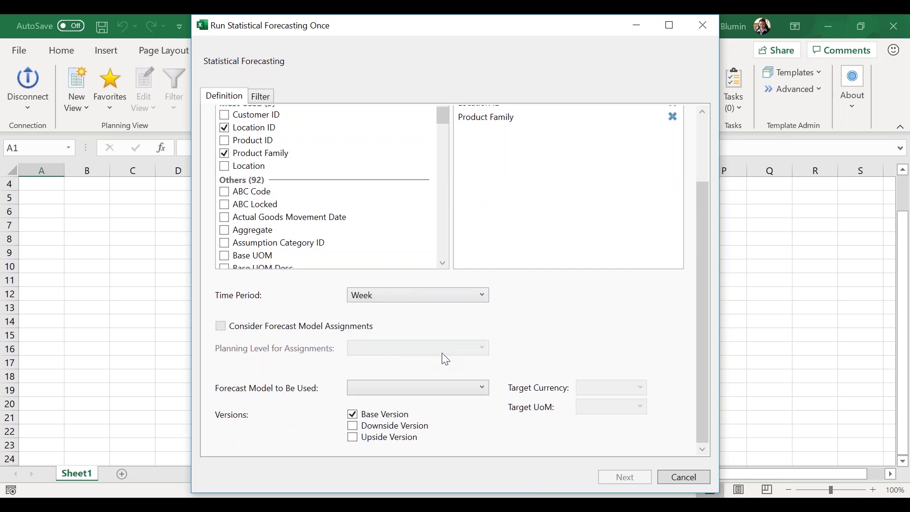
{"action": "left_click", "coordinate": [433, 384]}
{"action": "left_click", "coordinate": [434, 401]}
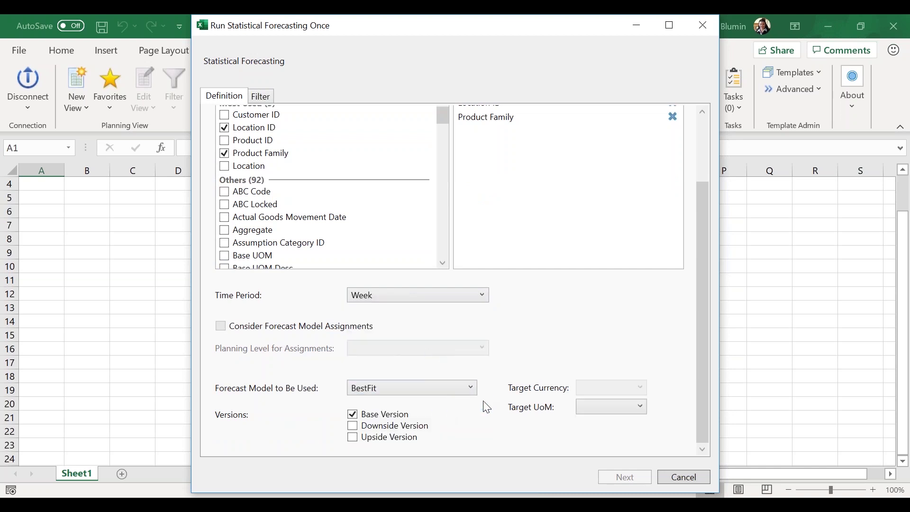
{"action": "left_click", "coordinate": [598, 410]}
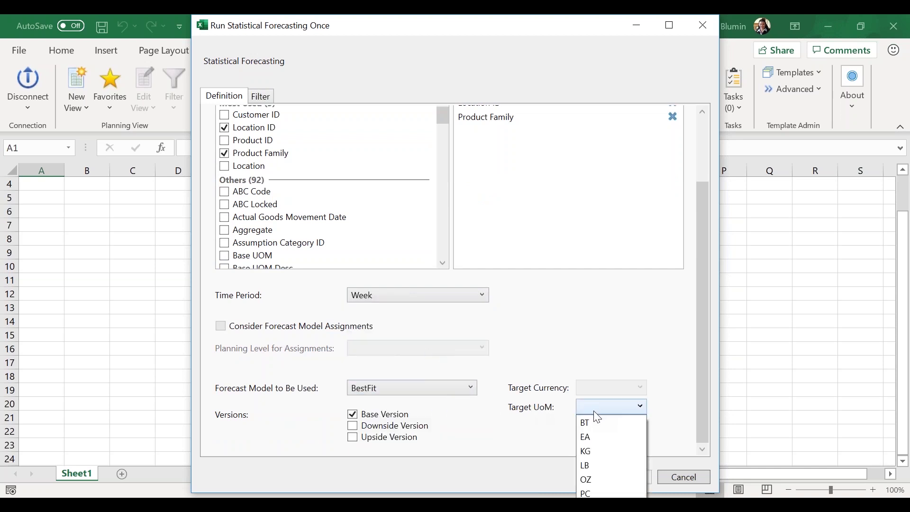
{"action": "left_click", "coordinate": [611, 437]}
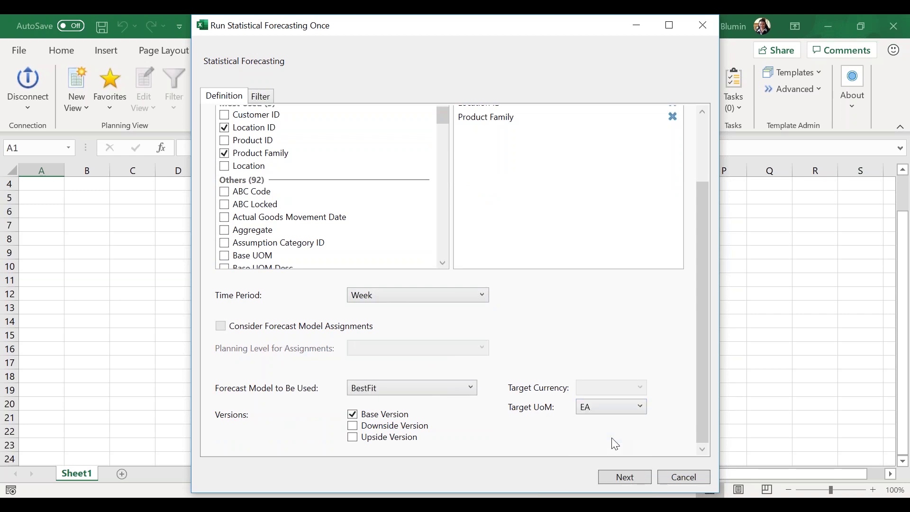
{"action": "left_click", "coordinate": [636, 477]}
{"action": "left_click", "coordinate": [486, 397]}
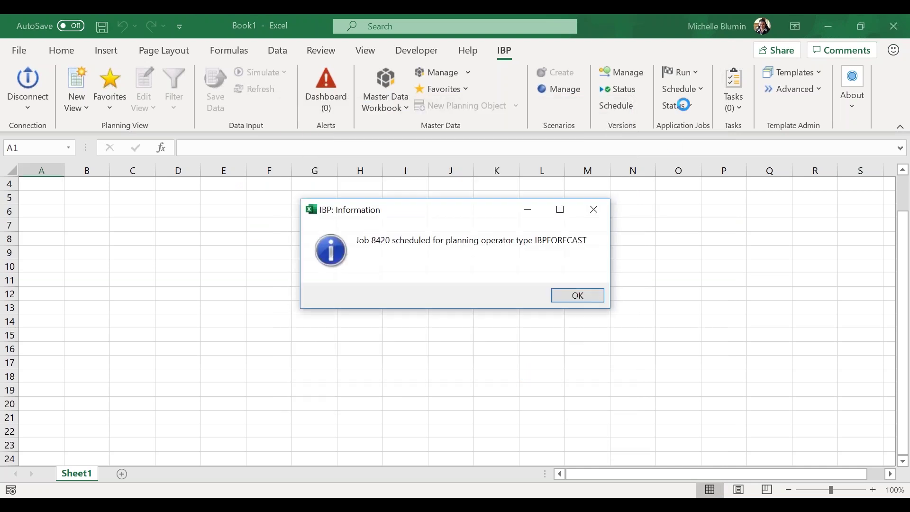
- Refresh the Statistical Forecasting job status until job 8420 shows Finished
{"action": "left_click", "coordinate": [580, 292]}
{"action": "left_click", "coordinate": [678, 106]}
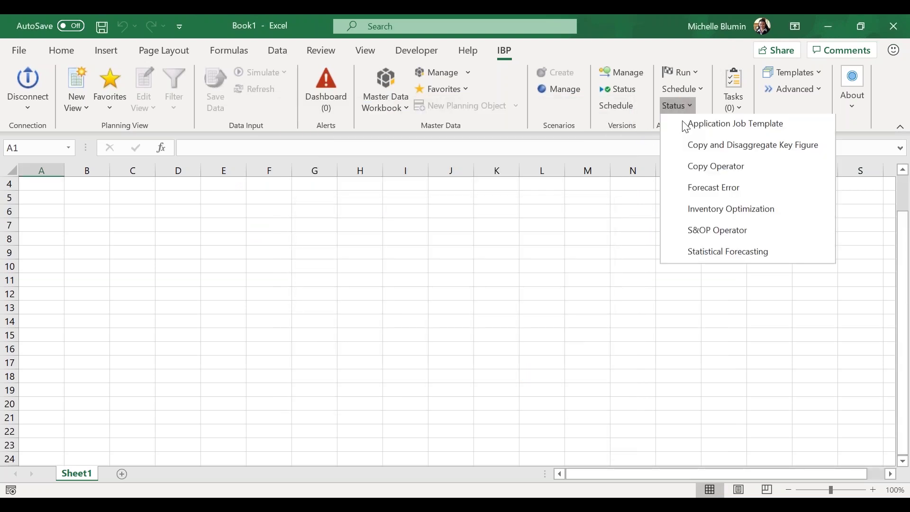
{"action": "left_click", "coordinate": [715, 251]}
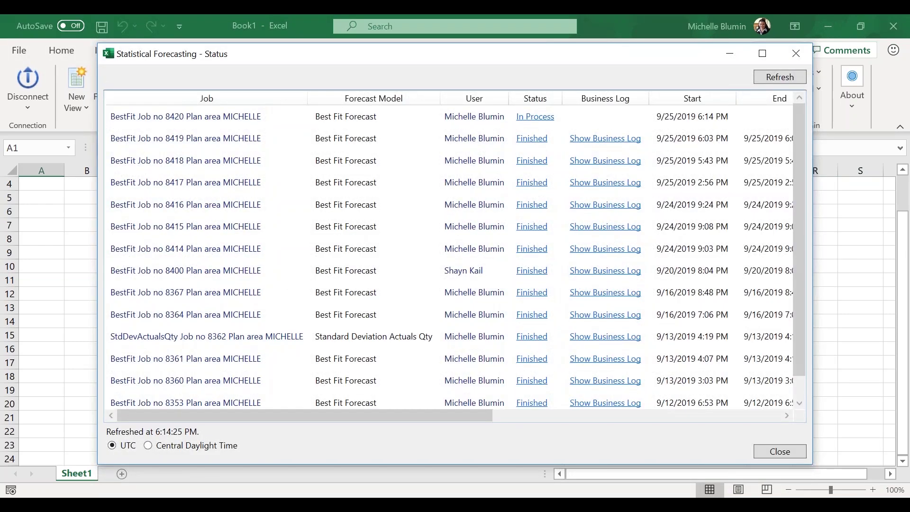
{"action": "left_click", "coordinate": [776, 79]}
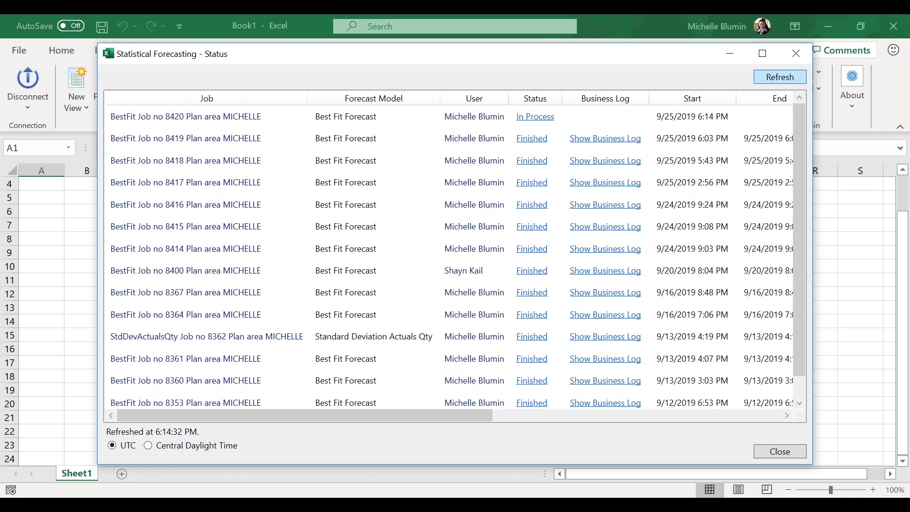
{"action": "left_click", "coordinate": [771, 80]}
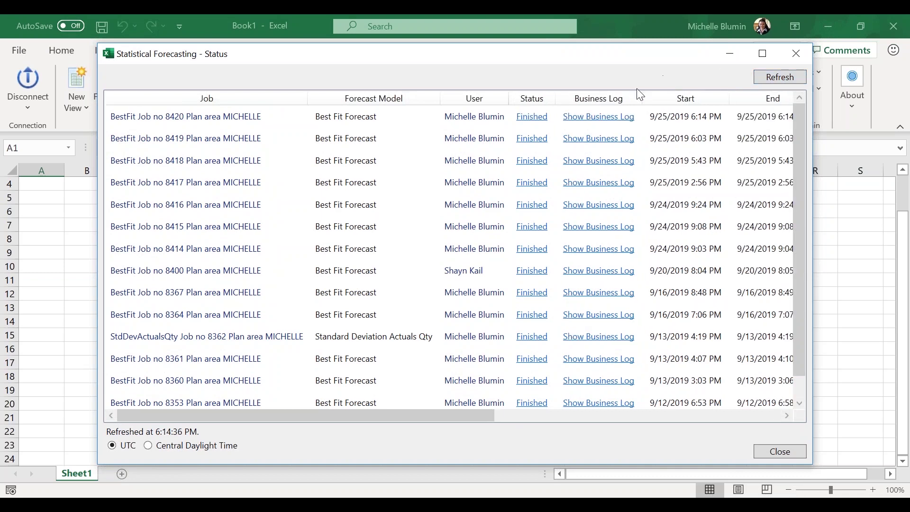
{"action": "left_click", "coordinate": [797, 52]}
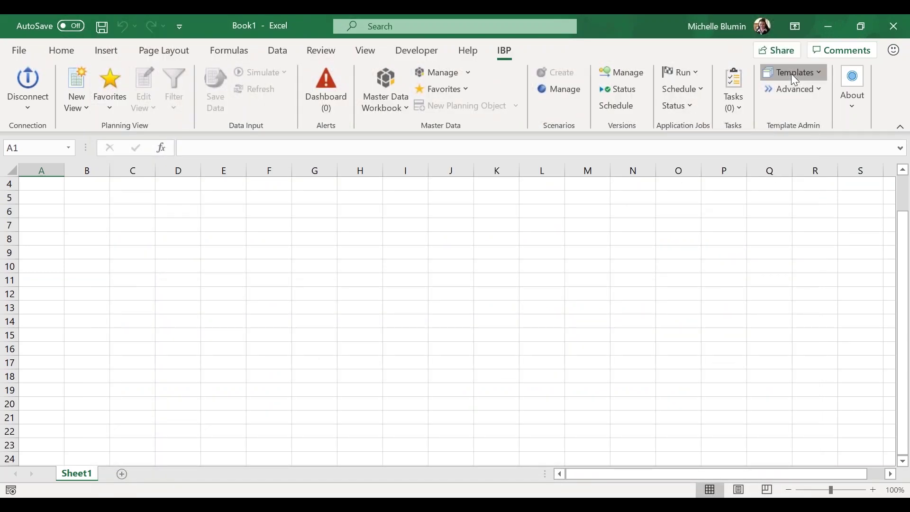
{"action": "left_click", "coordinate": [795, 76]}
- Open DP 120 Best Fit Forecast and select Statistical Fcst Qty and ZINTERIMTRIPLE values, including future Q8:T8
{"action": "left_click", "coordinate": [802, 200]}
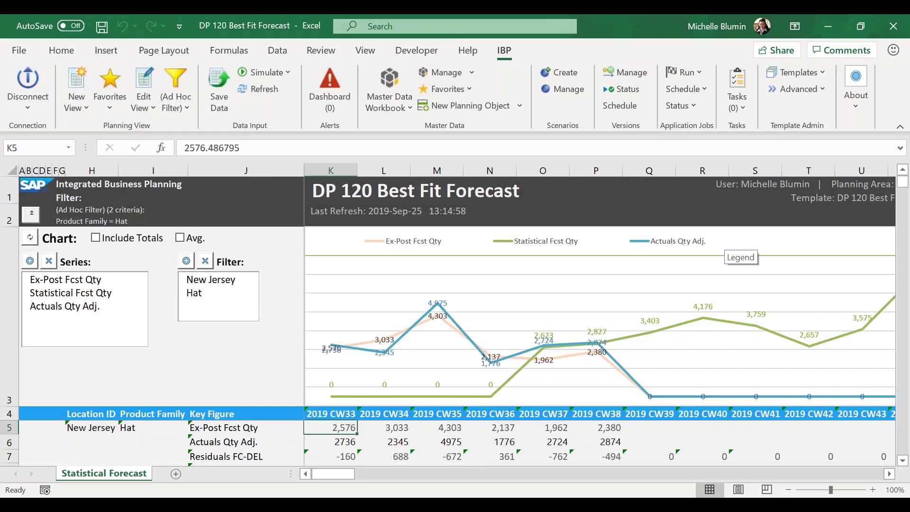
{"action": "left_click", "coordinate": [902, 128]}
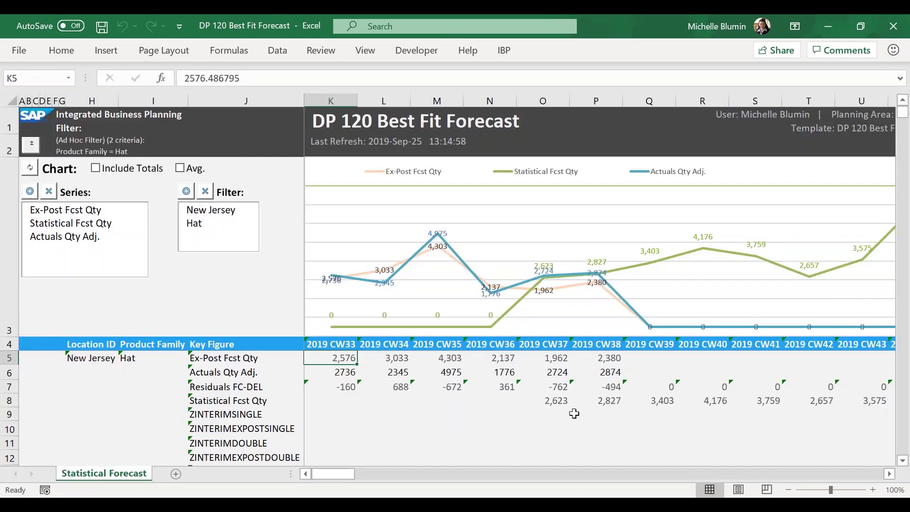
{"action": "left_click_drag", "start_coordinate": [234, 403], "coordinate": [615, 402]}
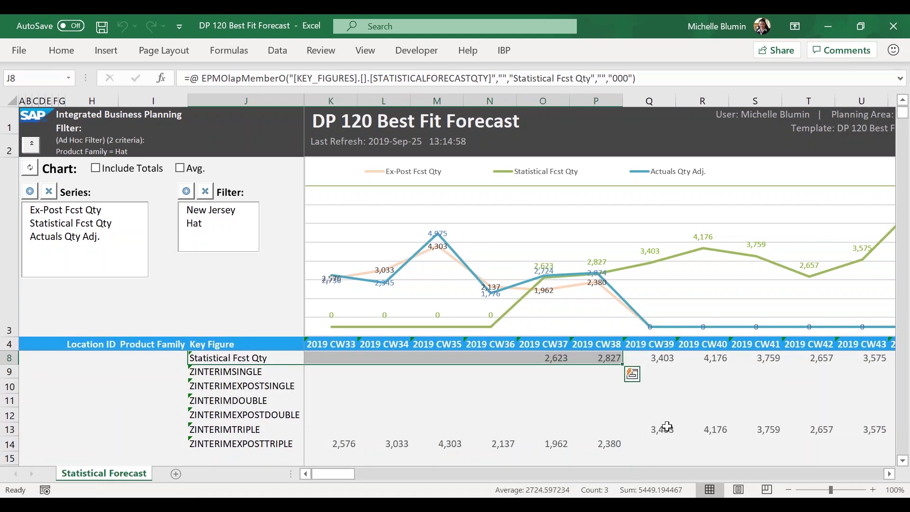
{"action": "left_click_drag", "start_coordinate": [663, 430], "coordinate": [785, 411]}
{"action": "left_click_drag", "start_coordinate": [668, 359], "coordinate": [815, 359]}
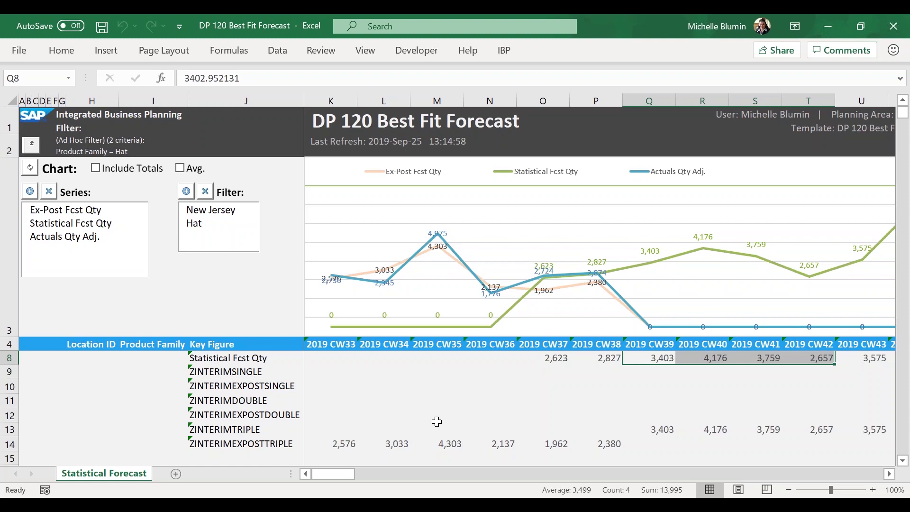
- Load the business log for BestFit job 8420 from the Statistical Forecasting job status
{"action": "left_click", "coordinate": [504, 61]}
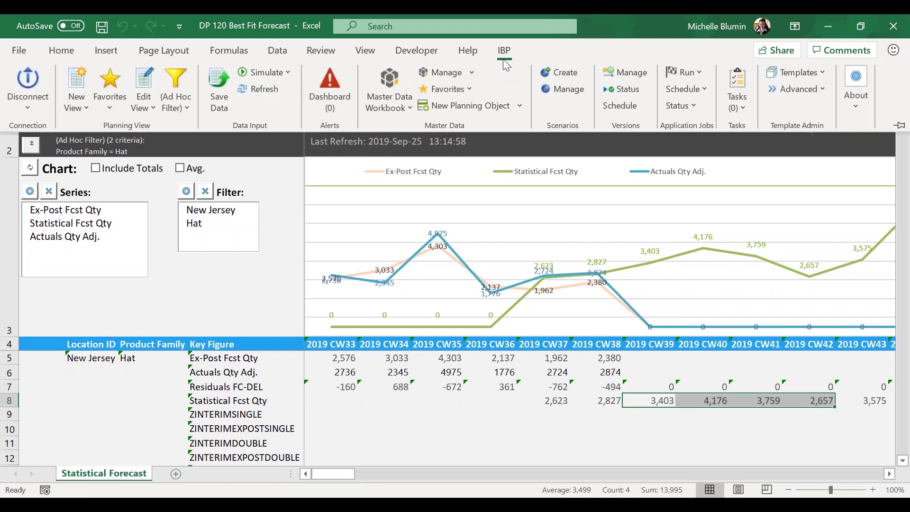
{"action": "left_click", "coordinate": [681, 105]}
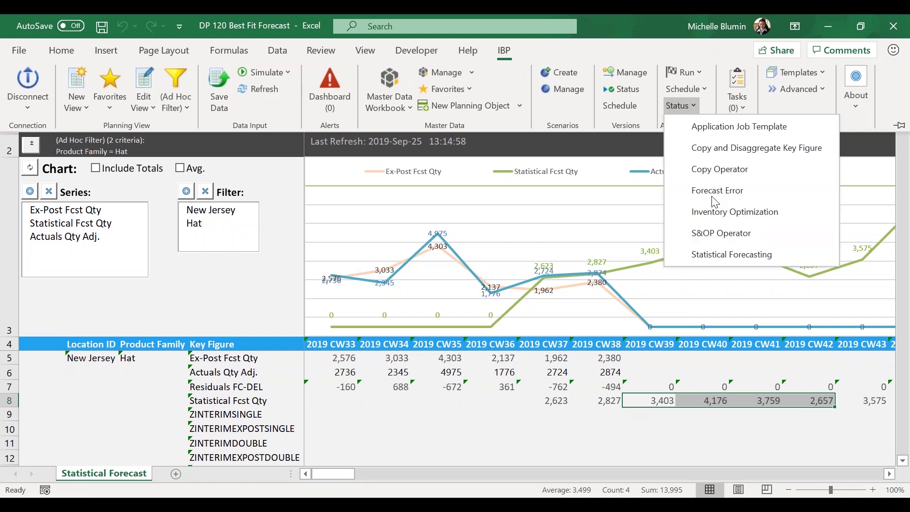
{"action": "left_click", "coordinate": [719, 261]}
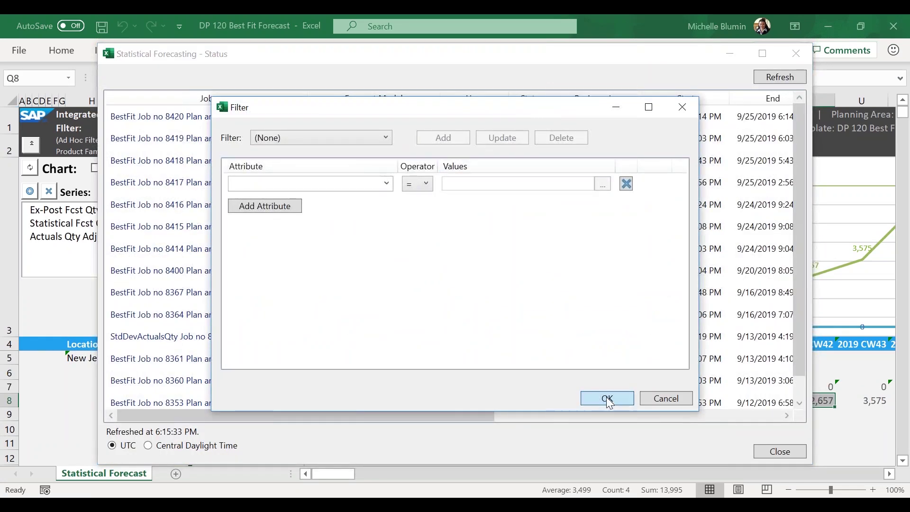
{"action": "left_click", "coordinate": [608, 400]}
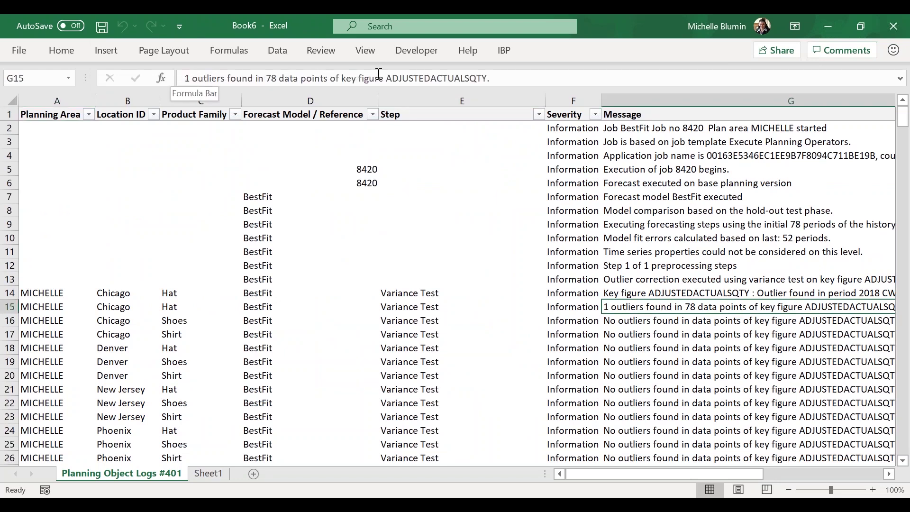
- Select the Chicago Hat outlier entry in cells B14:C14
{"action": "left_click", "coordinate": [146, 293]}
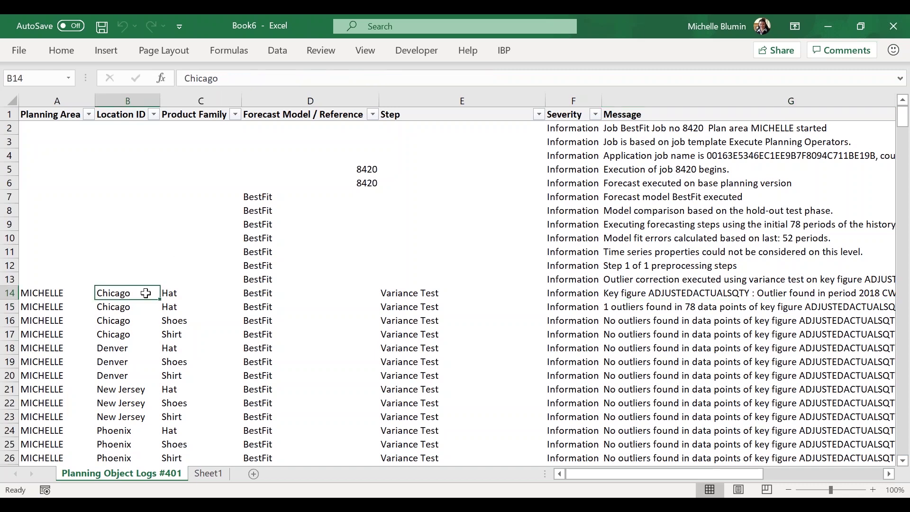
{"action": "left_click_drag", "start_coordinate": [146, 293], "coordinate": [187, 292]}
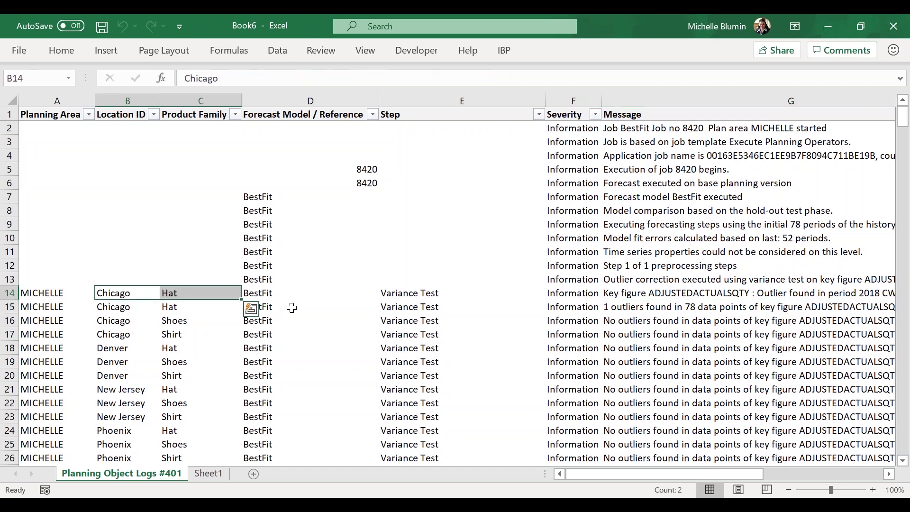